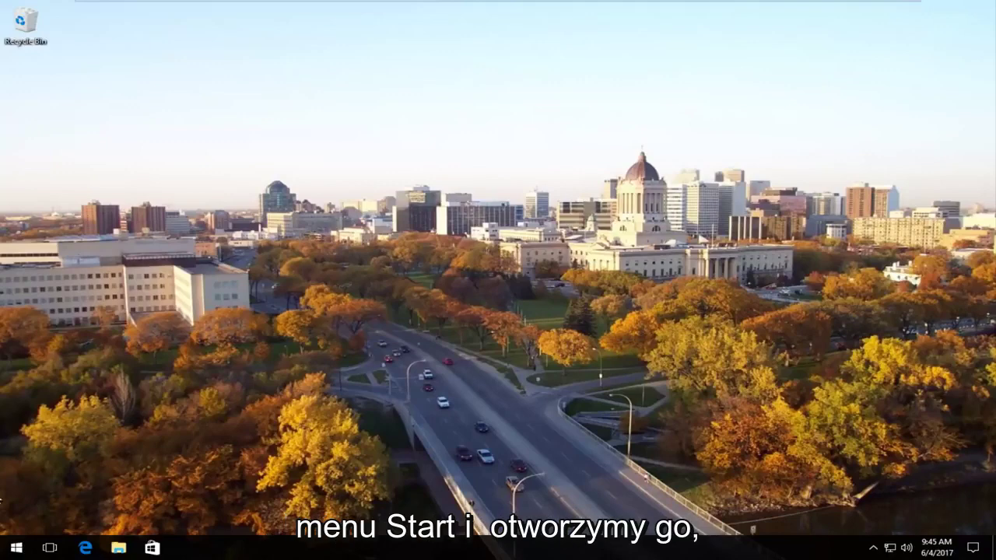
- Search the Start menu for 'services' and launch the Services desktop app
{"action": "left_click", "coordinate": [15, 549]}
{"action": "type", "text": "s"}
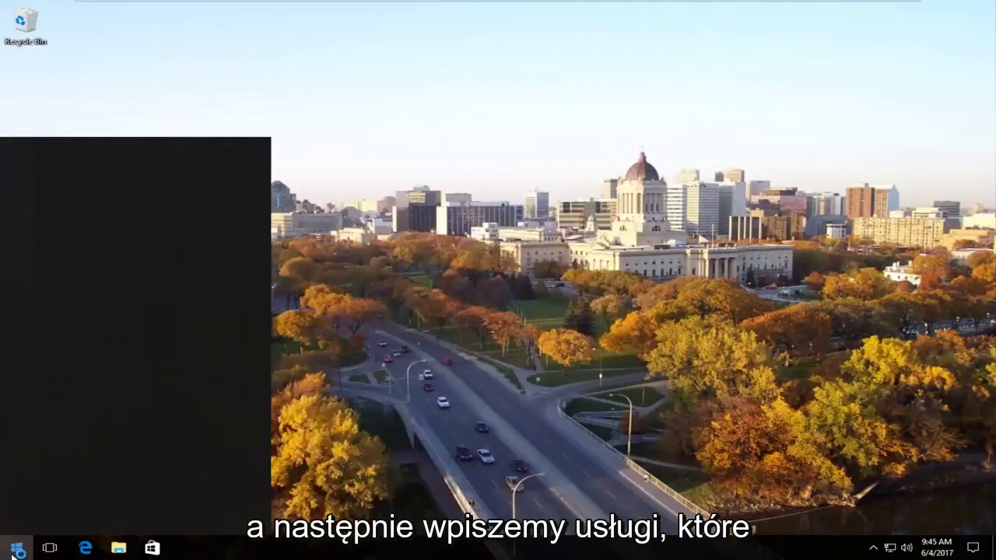
{"action": "type", "text": "ervices"}
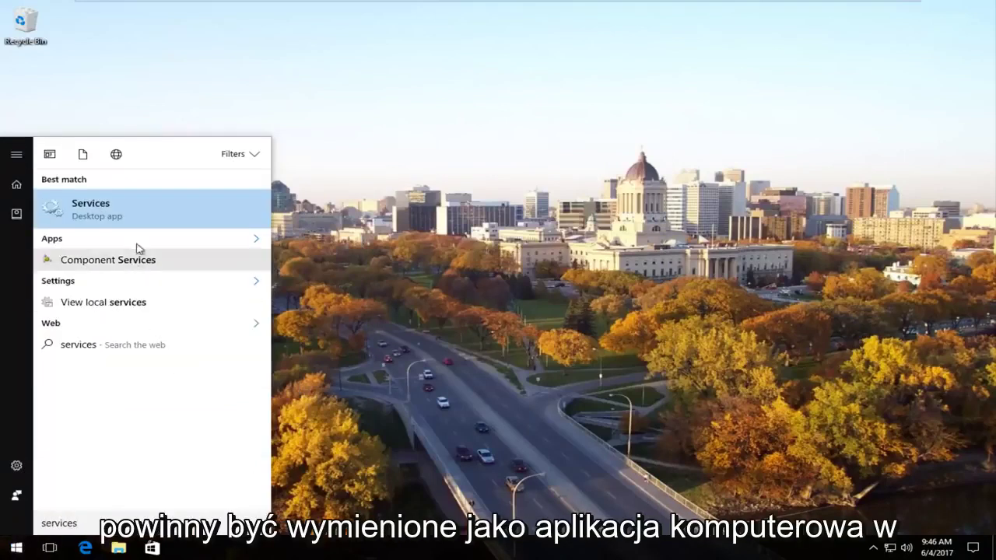
{"action": "left_click", "coordinate": [101, 220]}
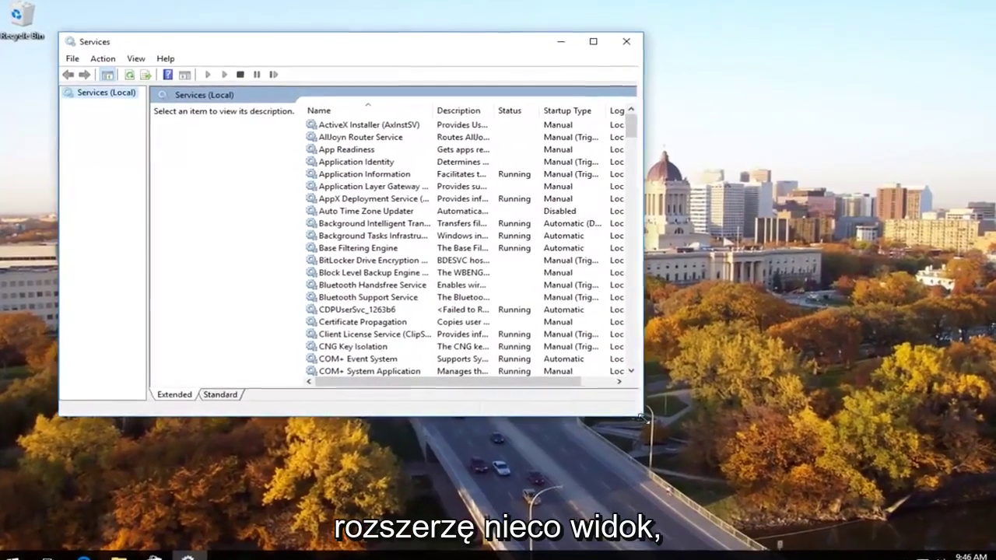
- Enlarge the Services window, widen the Name column, and select TCP/IP NetBIOS Helper
{"action": "left_click_drag", "start_coordinate": [627, 408], "coordinate": [900, 516]}
{"action": "left_click_drag", "start_coordinate": [442, 108], "coordinate": [546, 106]}
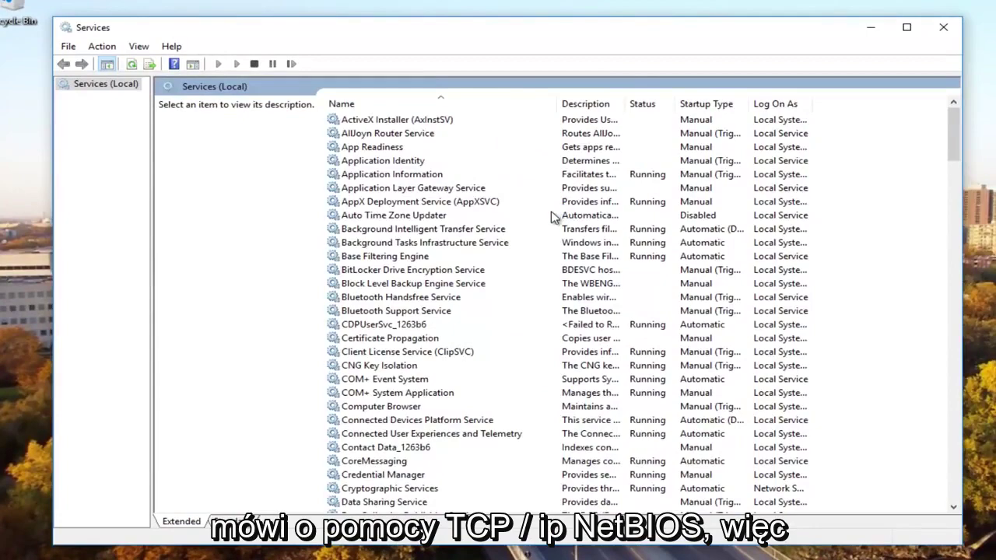
{"action": "scroll", "coordinate": [498, 319], "scroll_direction": "down", "scroll_amount": 4}
{"action": "scroll", "coordinate": [490, 330], "scroll_direction": "down", "scroll_amount": 6}
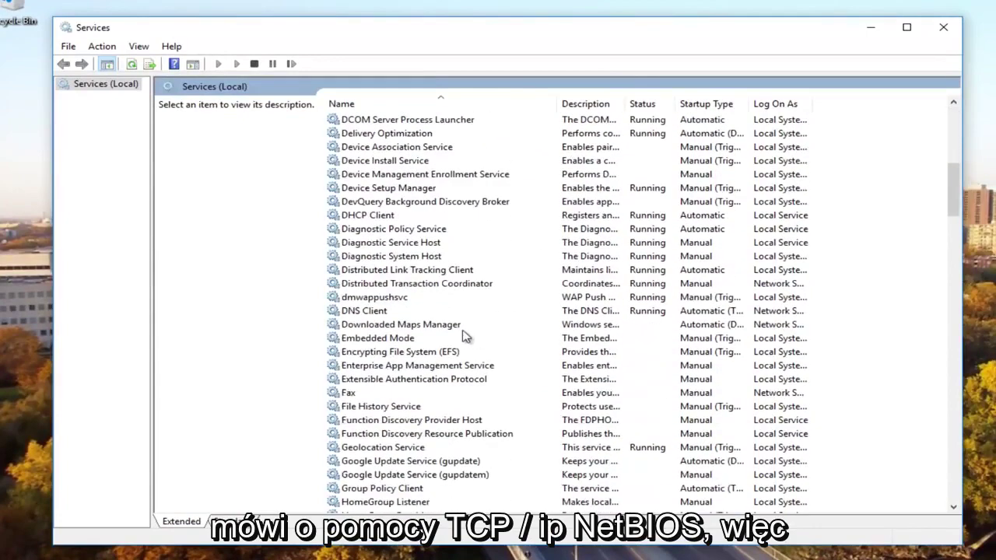
{"action": "scroll", "coordinate": [465, 334], "scroll_direction": "down", "scroll_amount": 1}
{"action": "scroll", "coordinate": [463, 338], "scroll_direction": "down", "scroll_amount": 7}
{"action": "scroll", "coordinate": [462, 343], "scroll_direction": "down", "scroll_amount": 8}
{"action": "scroll", "coordinate": [462, 350], "scroll_direction": "down", "scroll_amount": 7}
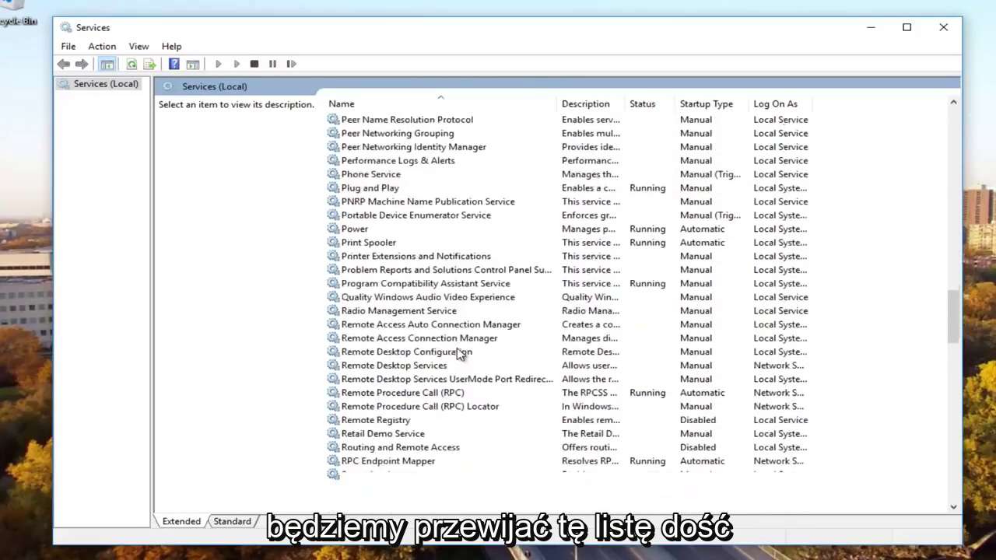
{"action": "scroll", "coordinate": [460, 358], "scroll_direction": "down", "scroll_amount": 8}
{"action": "scroll", "coordinate": [462, 363], "scroll_direction": "down", "scroll_amount": 4}
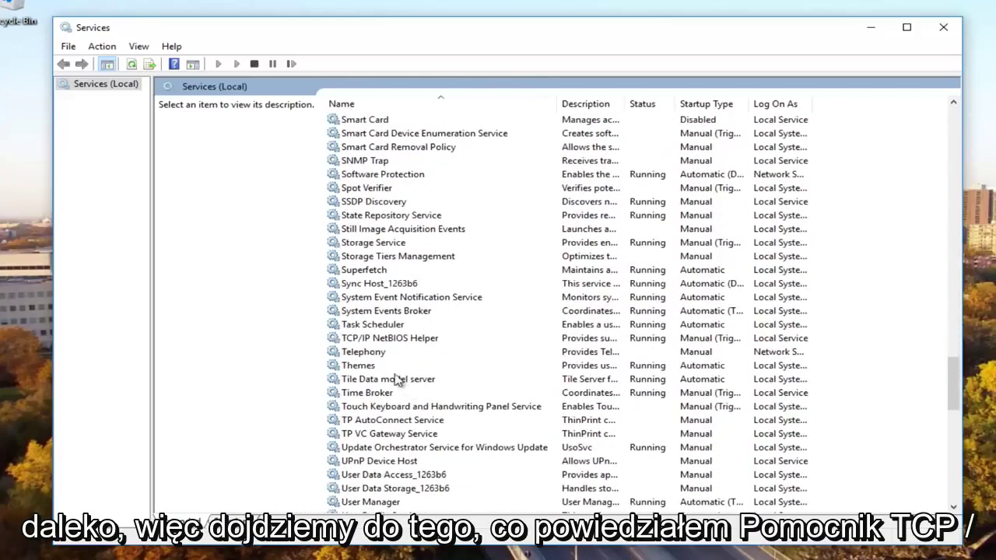
{"action": "left_click", "coordinate": [371, 339]}
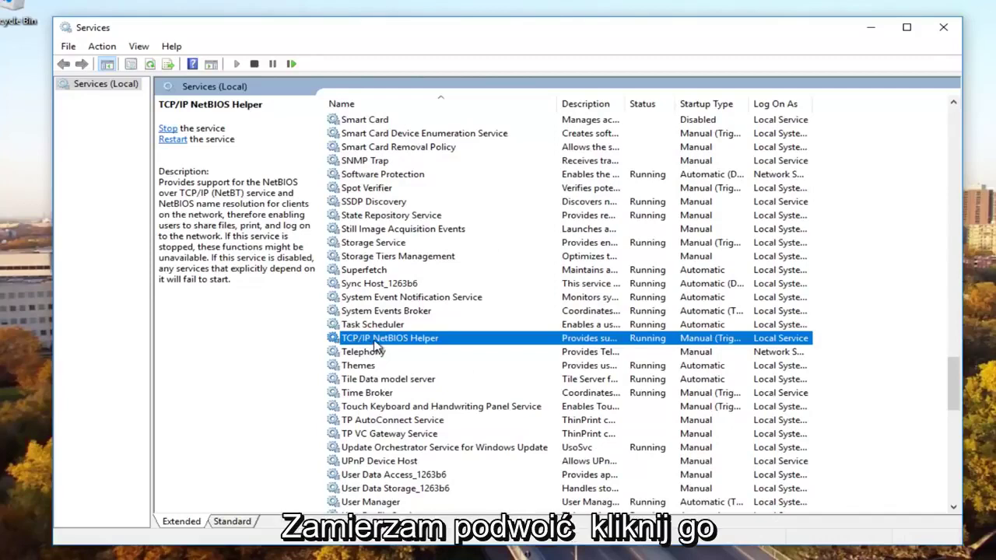
- Set TCP/IP NetBIOS Helper's startup type to Automatic, apply, and close its properties
{"action": "double_click", "coordinate": [374, 340]}
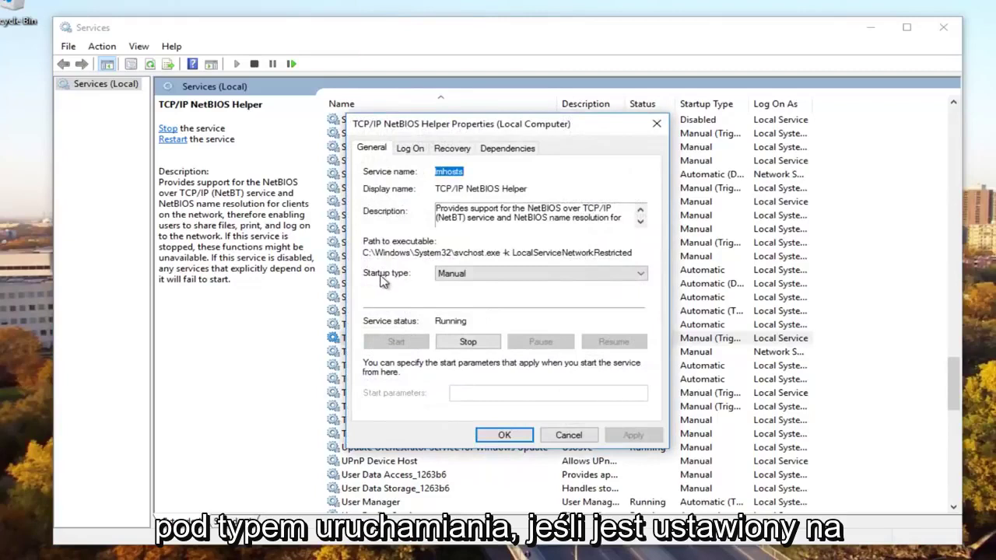
{"action": "left_click", "coordinate": [481, 277]}
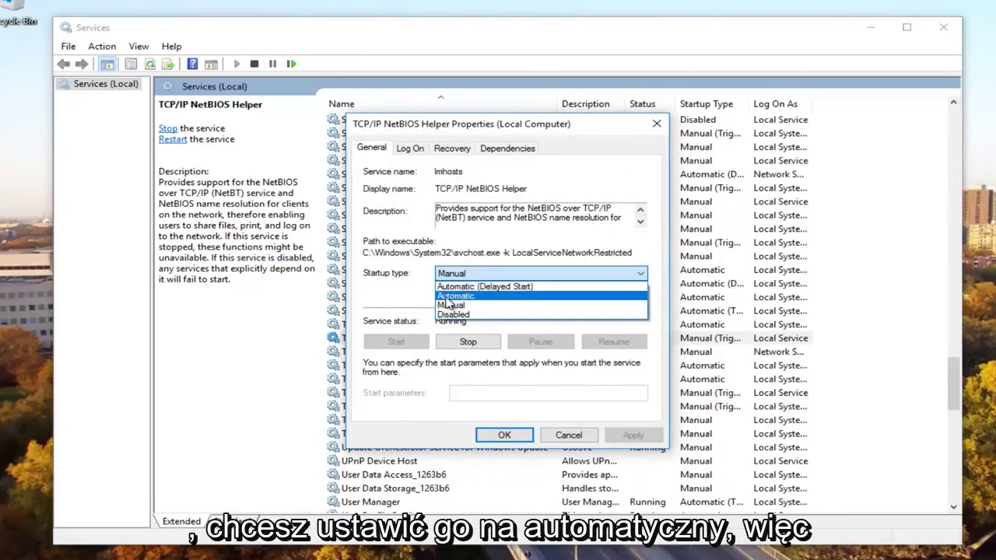
{"action": "left_click", "coordinate": [452, 298]}
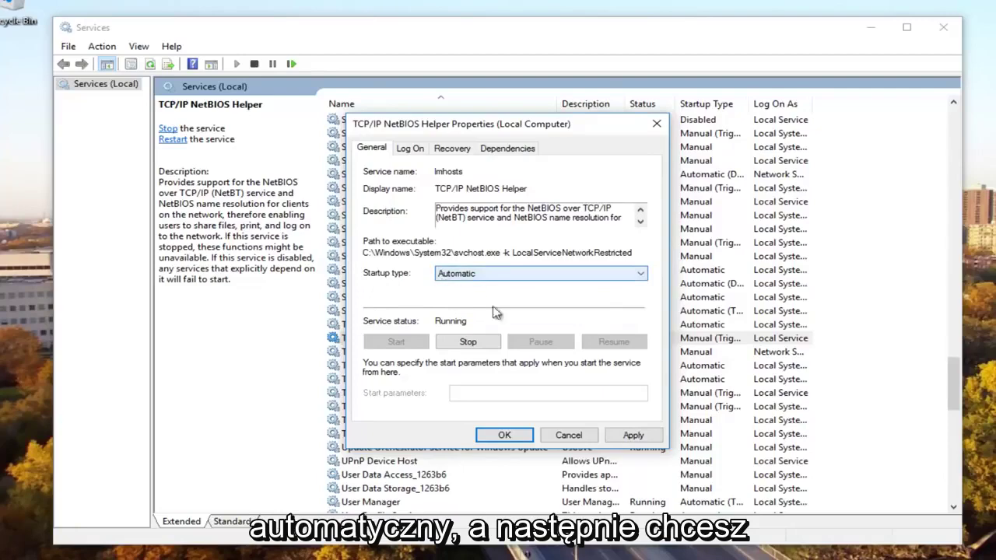
{"action": "left_click", "coordinate": [632, 436]}
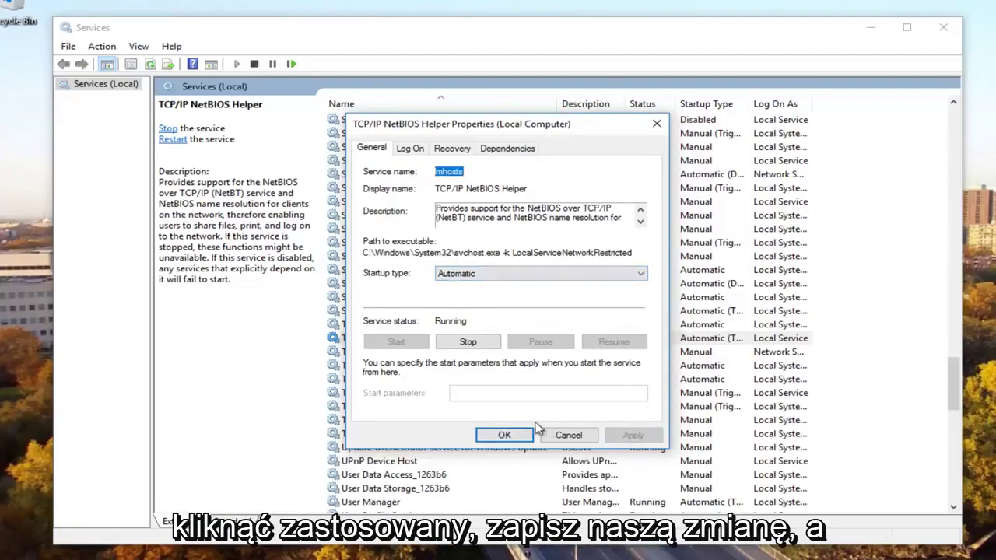
{"action": "left_click", "coordinate": [504, 435]}
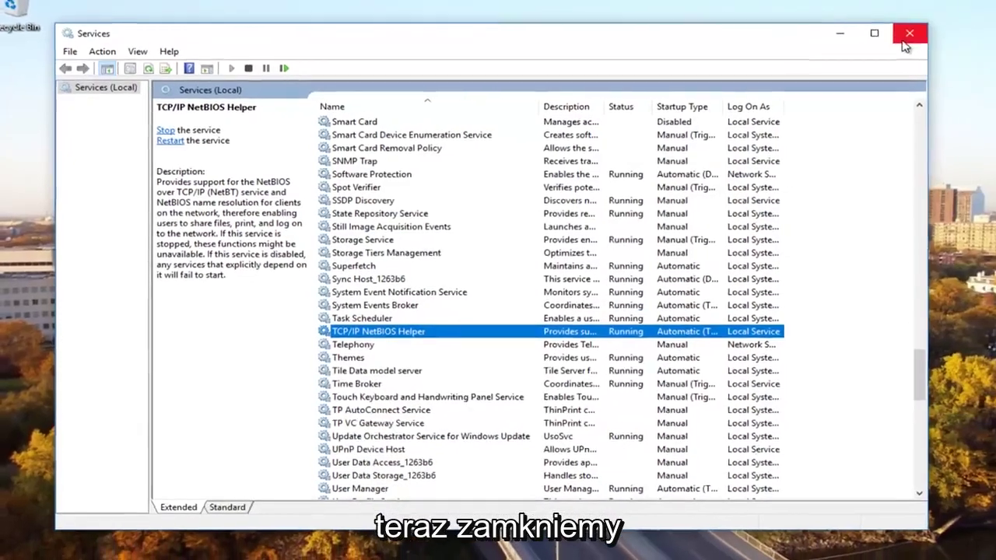
- Close Services and open Network and Sharing Center from the Start menu search
{"action": "left_click", "coordinate": [943, 27]}
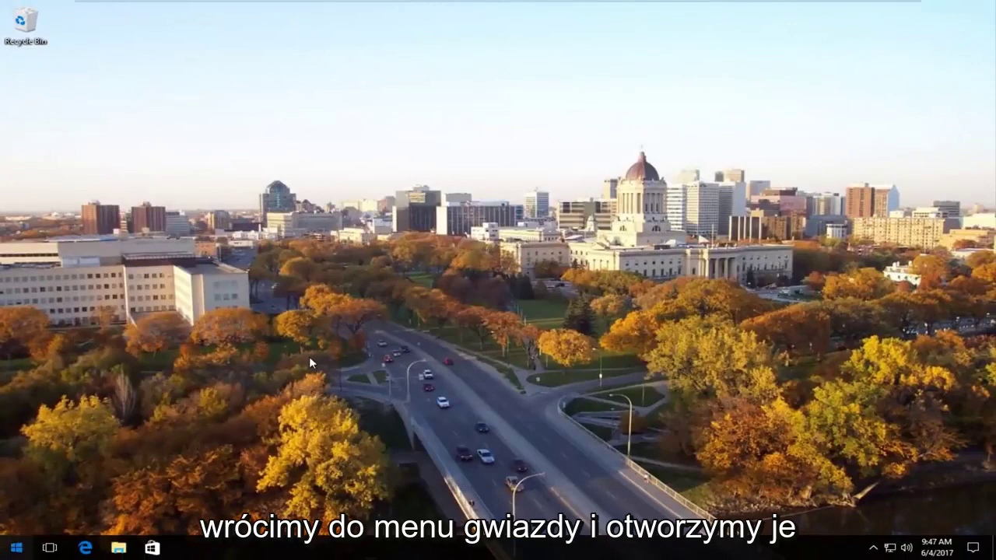
{"action": "key", "text": "super"}
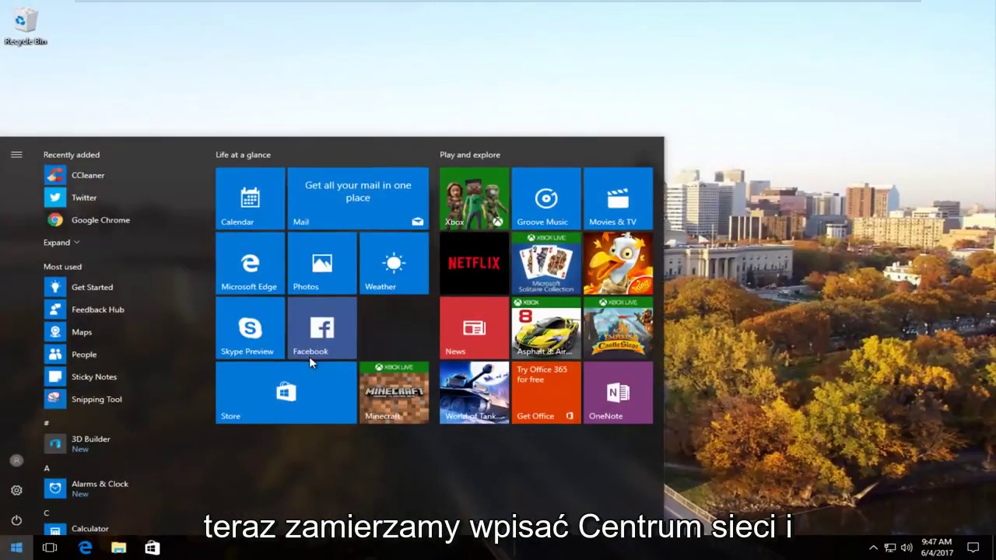
{"action": "type", "text": "netowk"}
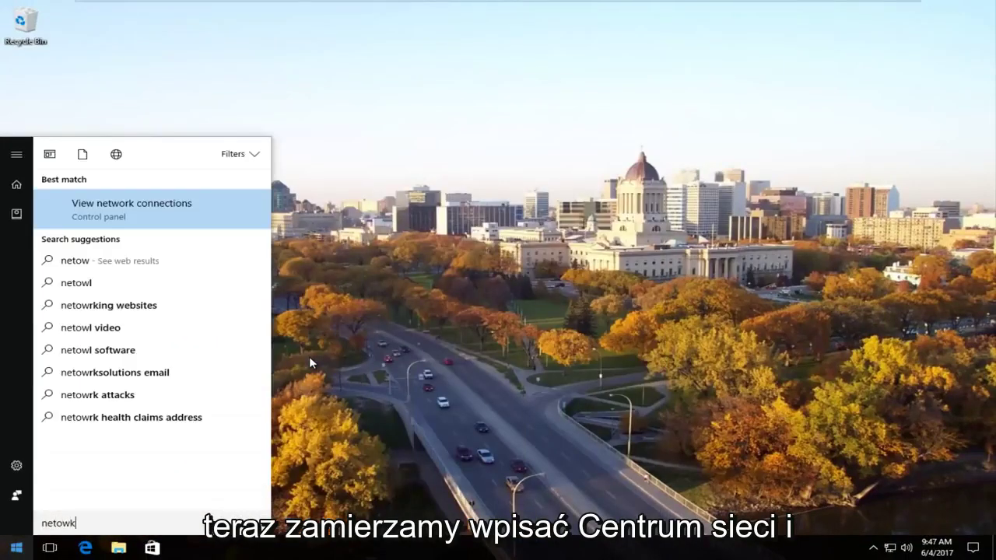
{"action": "key", "text": "BackSpace"}
{"action": "key", "text": "BackSpace"}
{"action": "key", "text": "BackSpace"}
{"action": "type", "text": "work and shring ce"}
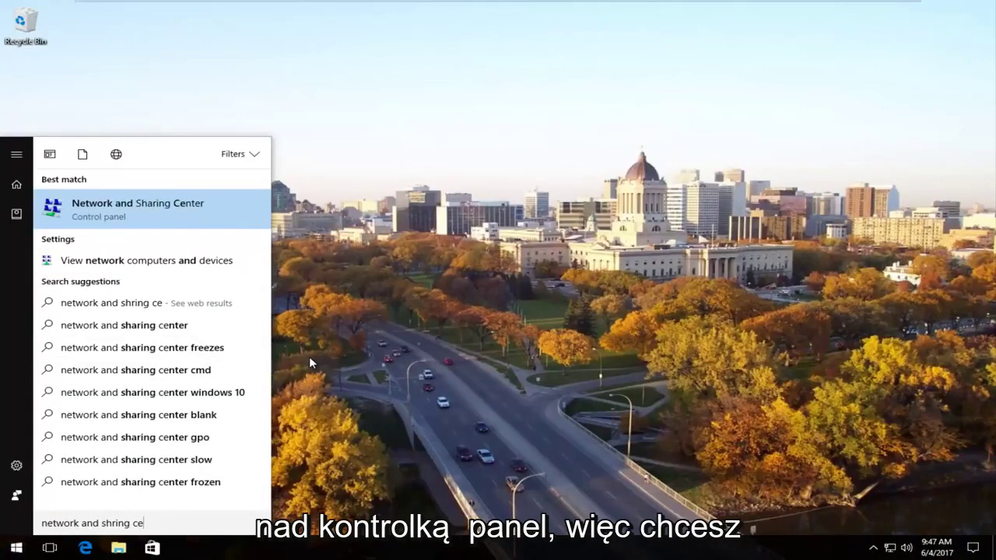
{"action": "key", "text": "Return"}
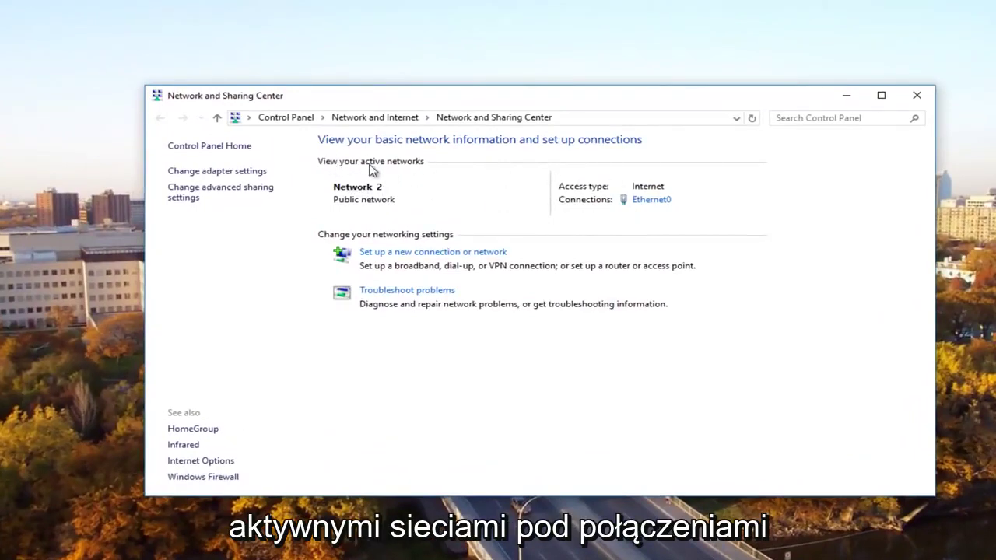
- Open Ethernet0's properties and select Internet Protocol Version 4 (TCP/IPv4)
{"action": "left_click", "coordinate": [645, 202]}
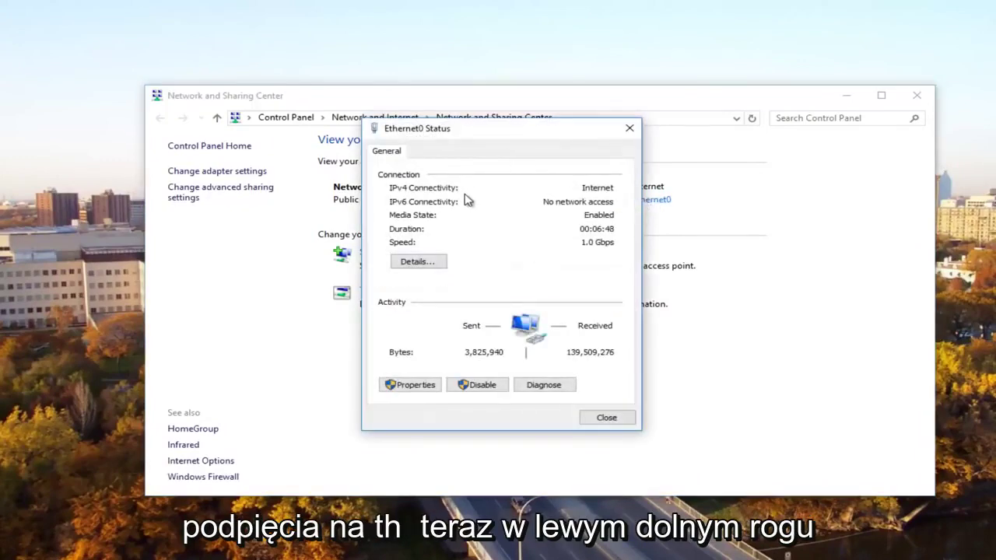
{"action": "left_click_drag", "start_coordinate": [452, 132], "coordinate": [479, 126]}
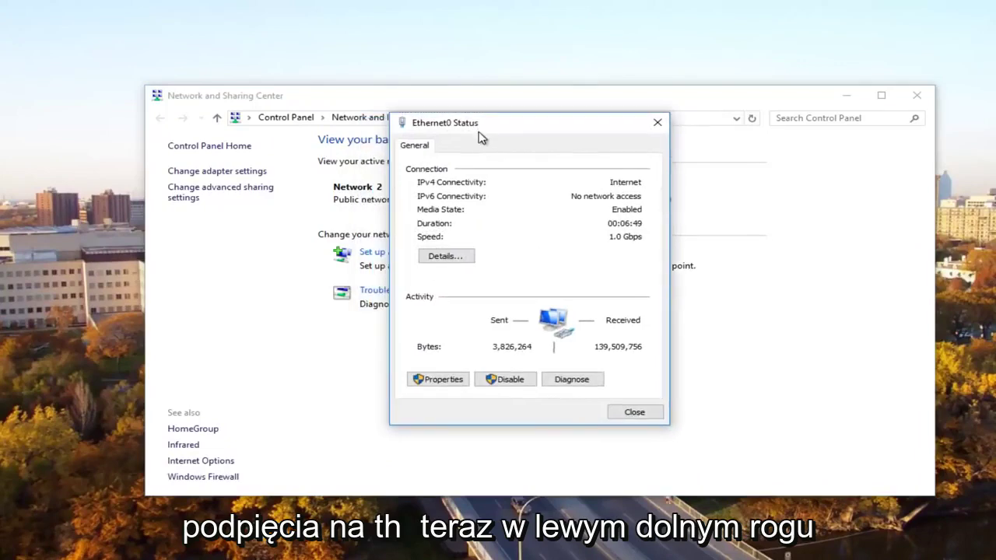
{"action": "left_click", "coordinate": [441, 381]}
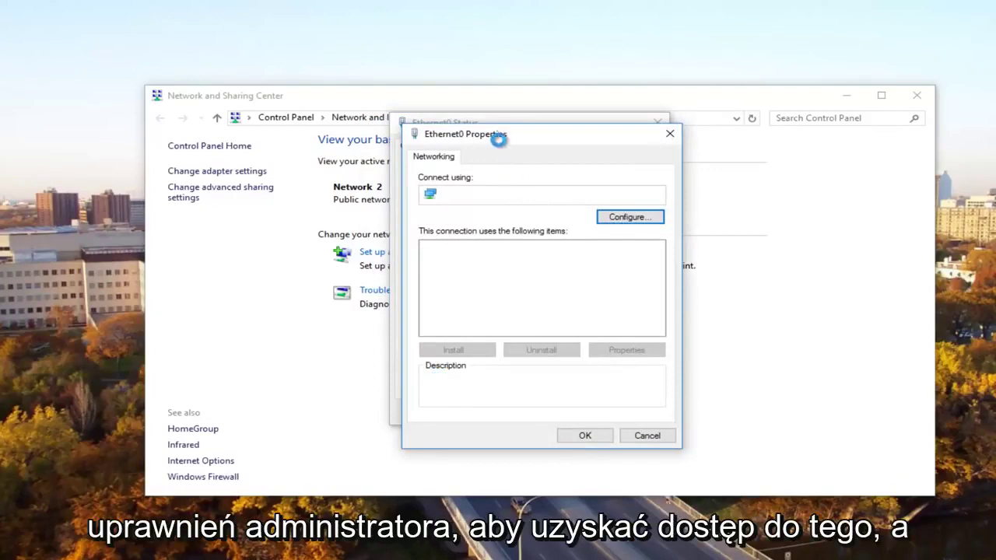
{"action": "left_click_drag", "start_coordinate": [496, 138], "coordinate": [480, 115]}
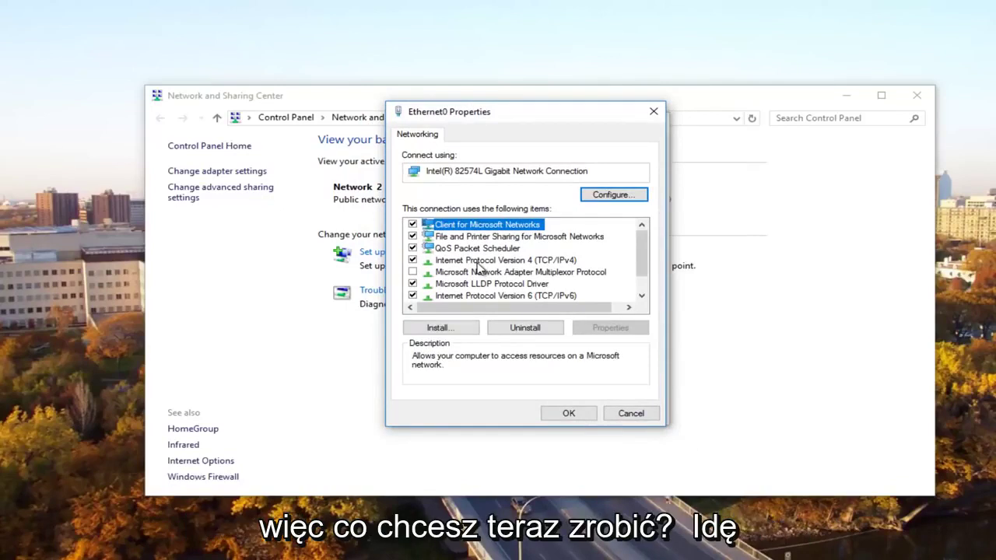
{"action": "left_click", "coordinate": [479, 261]}
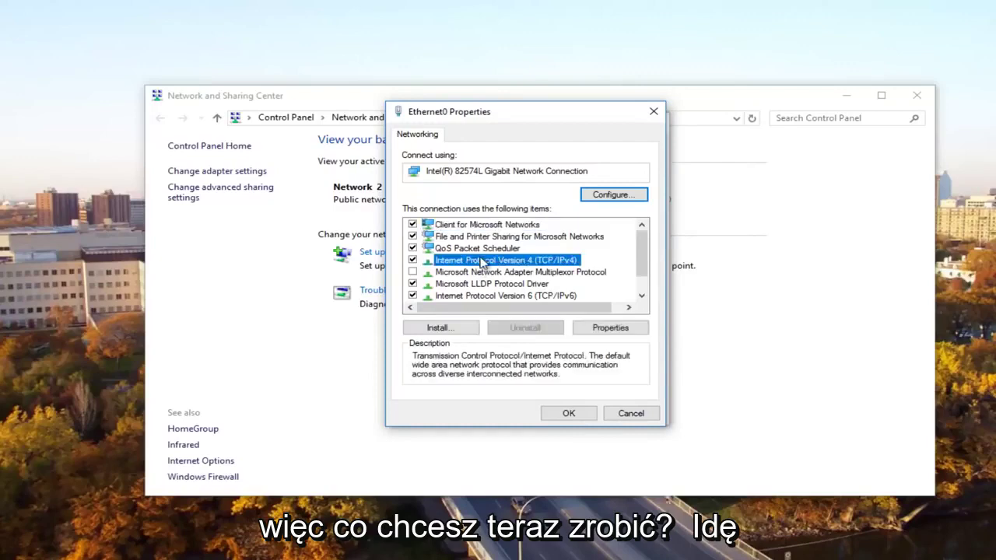
- In IPv4 Advanced settings' WINS tab, choose 'Enable NetBIOS over TCP/IP'
{"action": "left_click", "coordinate": [595, 329]}
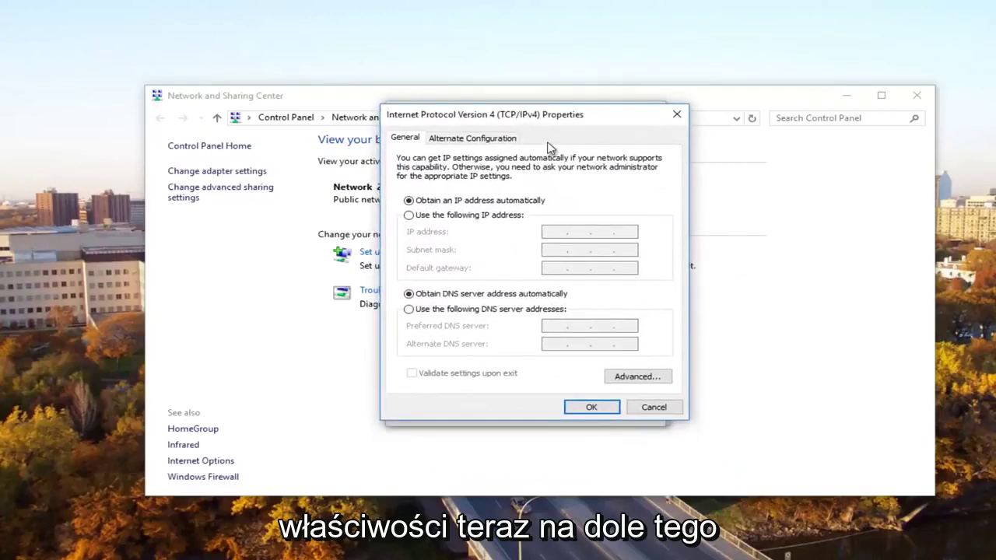
{"action": "left_click", "coordinate": [630, 379]}
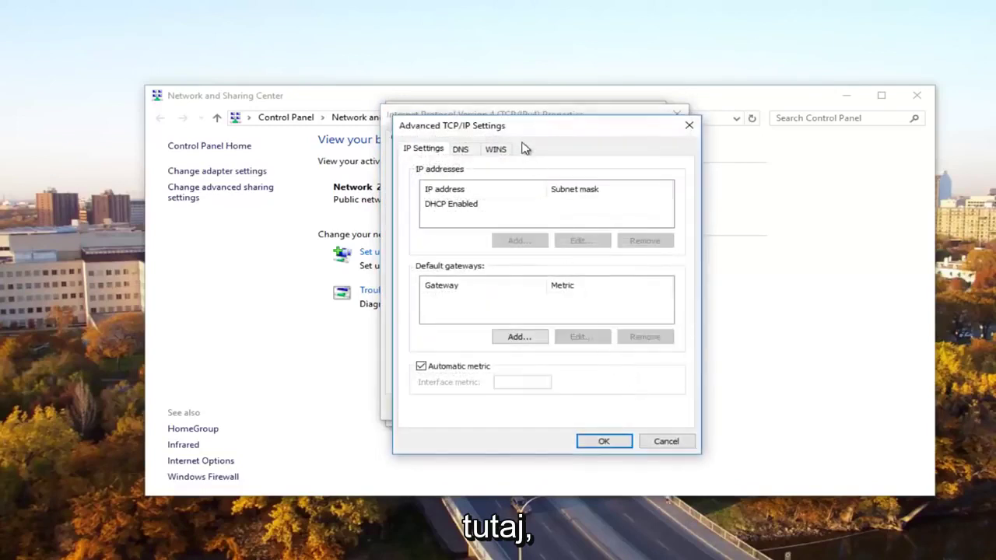
{"action": "left_click_drag", "start_coordinate": [514, 132], "coordinate": [503, 115]}
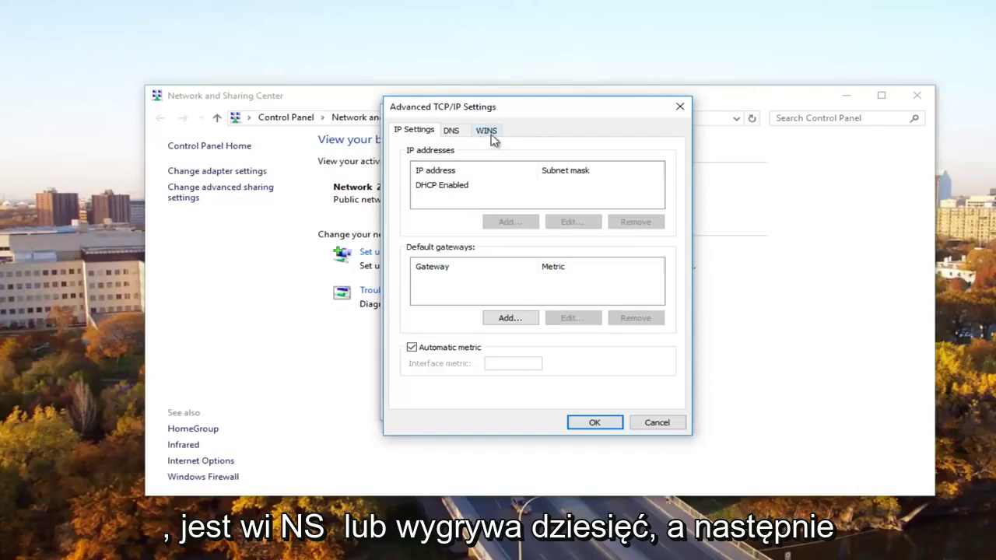
{"action": "left_click", "coordinate": [487, 133]}
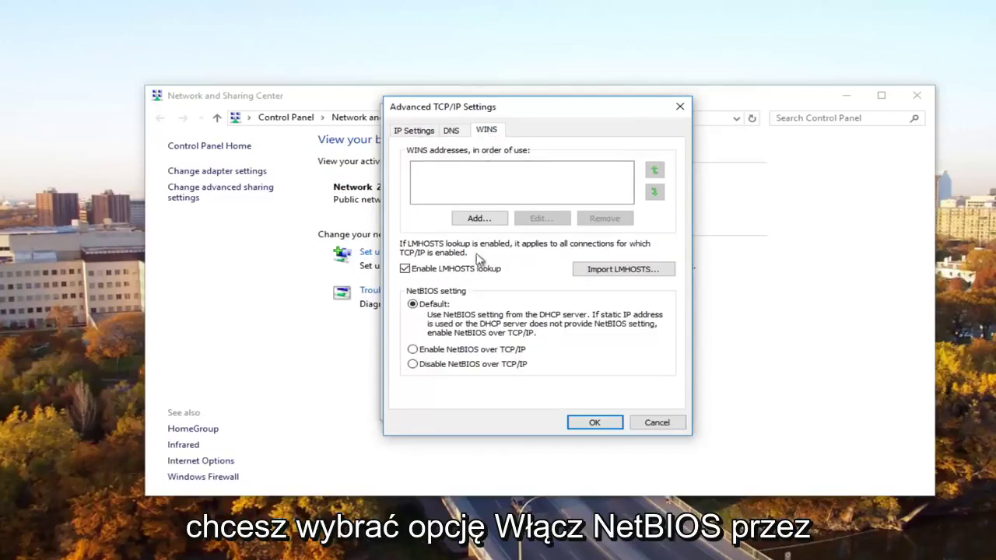
{"action": "left_click", "coordinate": [413, 350]}
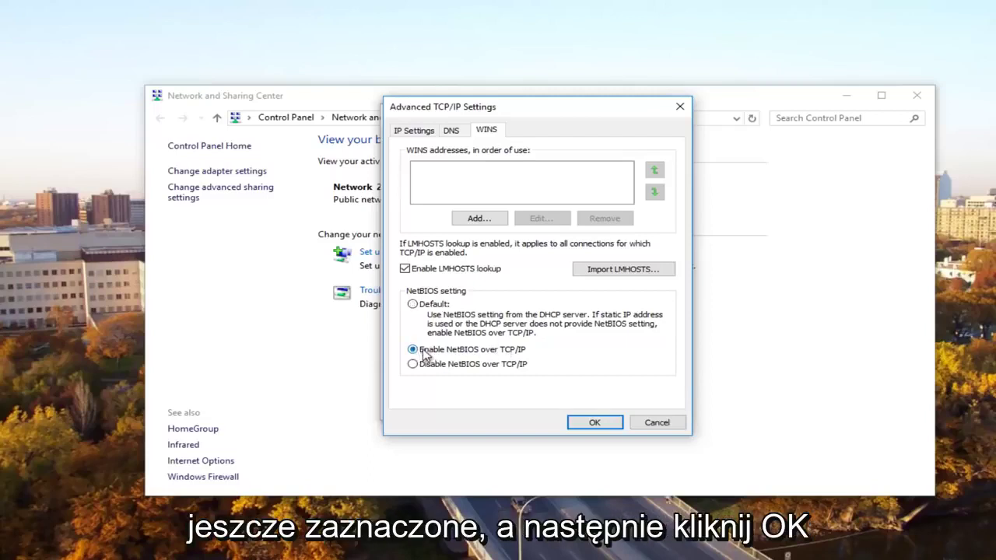
- Confirm the advanced TCP/IP, IPv4 and Ethernet0 dialogs and close Ethernet0 Status
{"action": "left_click", "coordinate": [589, 424]}
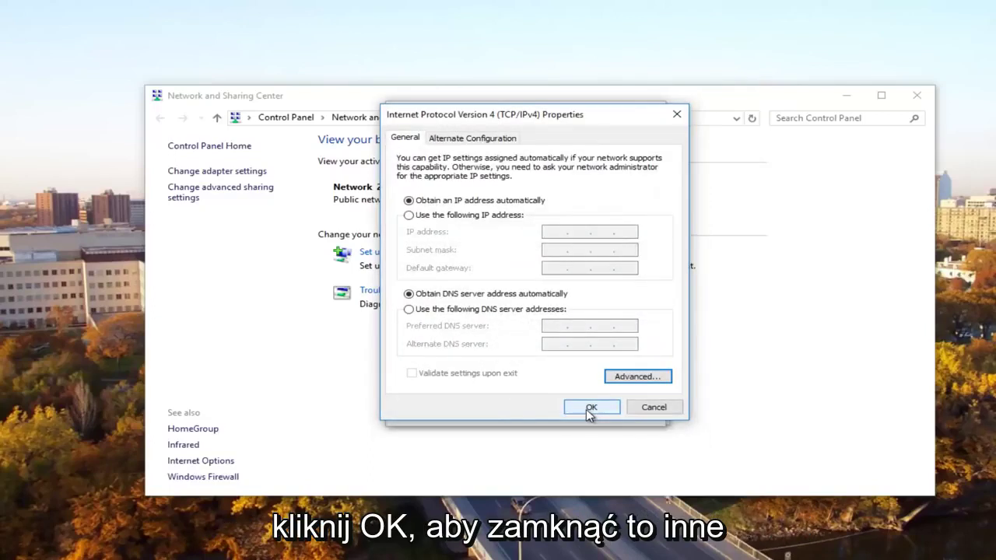
{"action": "left_click", "coordinate": [589, 410]}
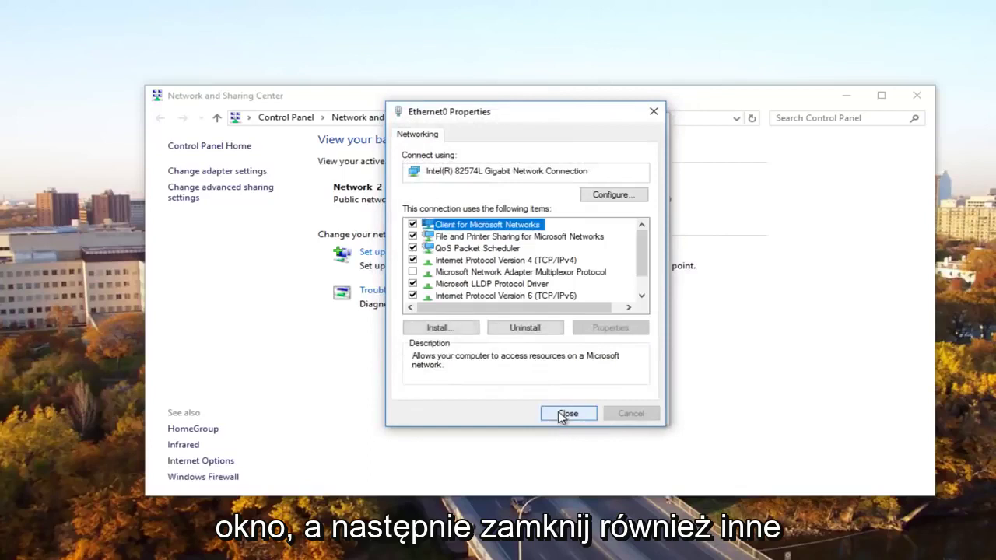
{"action": "left_click", "coordinate": [567, 413]}
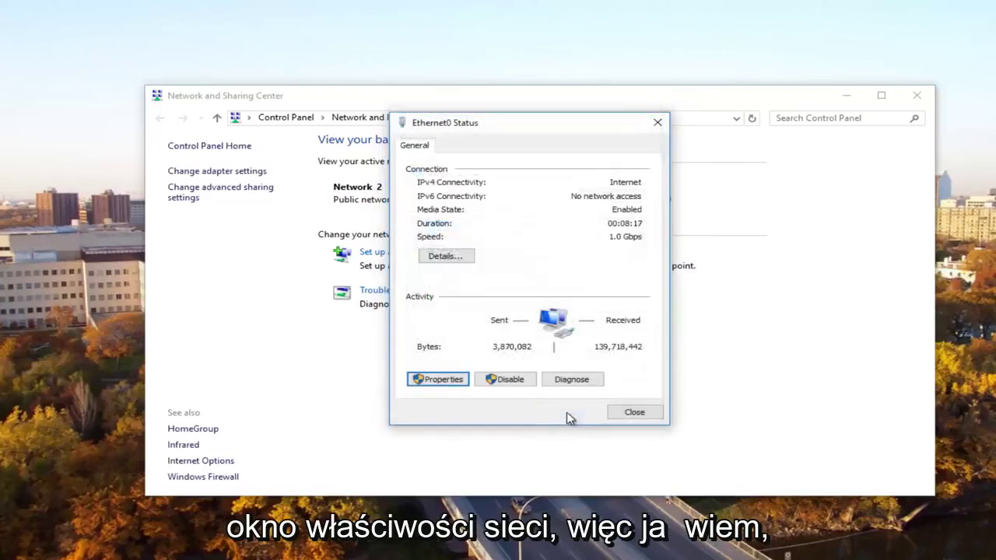
{"action": "left_click", "coordinate": [657, 122]}
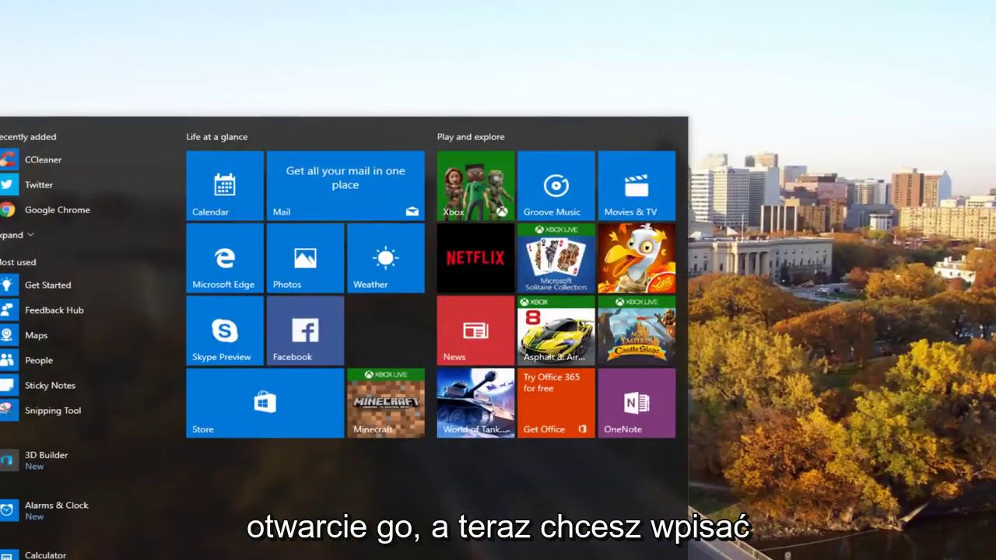
- Launch regedit as administrator, accepting the UAC permission prompt
{"action": "type", "text": "regedit"}
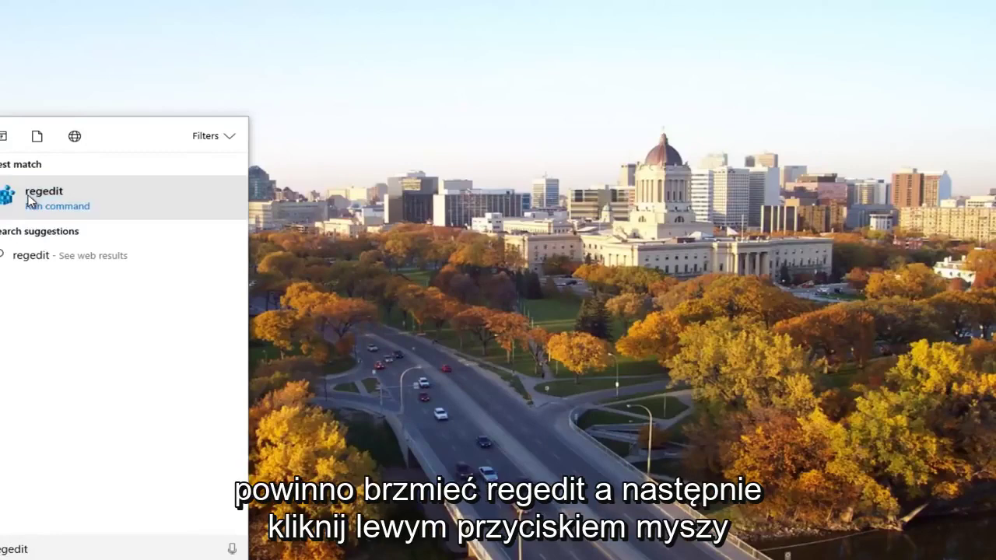
{"action": "right_click", "coordinate": [29, 201]}
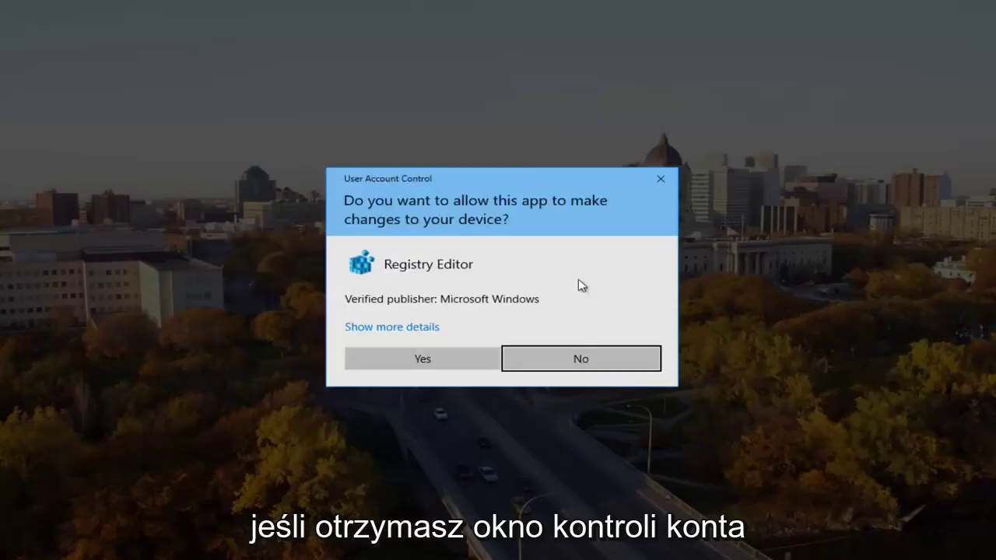
{"action": "left_click", "coordinate": [406, 357]}
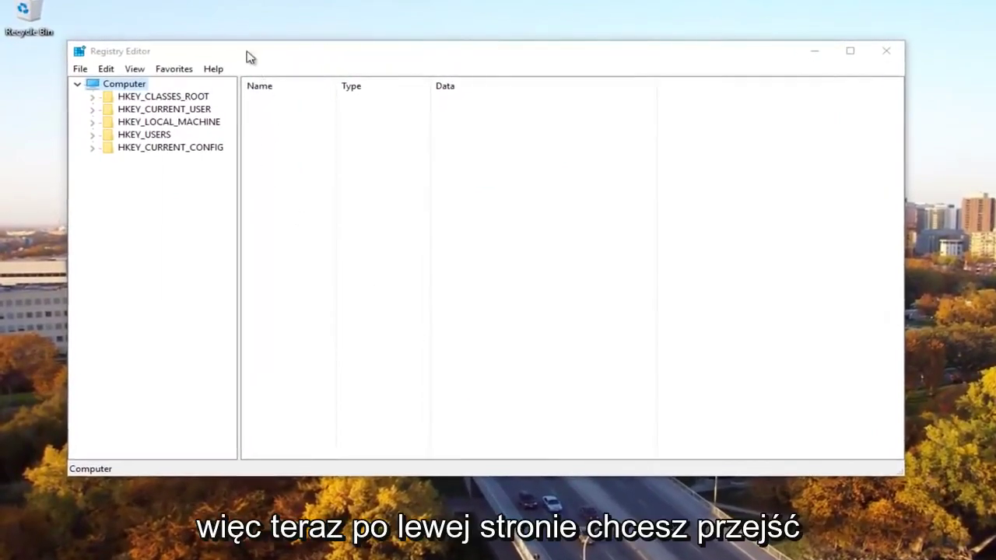
- Expand HKEY_LOCAL_MACHINE\SOFTWARE\Microsoft and scroll its subkeys down to MSLicensing
{"action": "left_click_drag", "start_coordinate": [246, 56], "coordinate": [268, 55]}
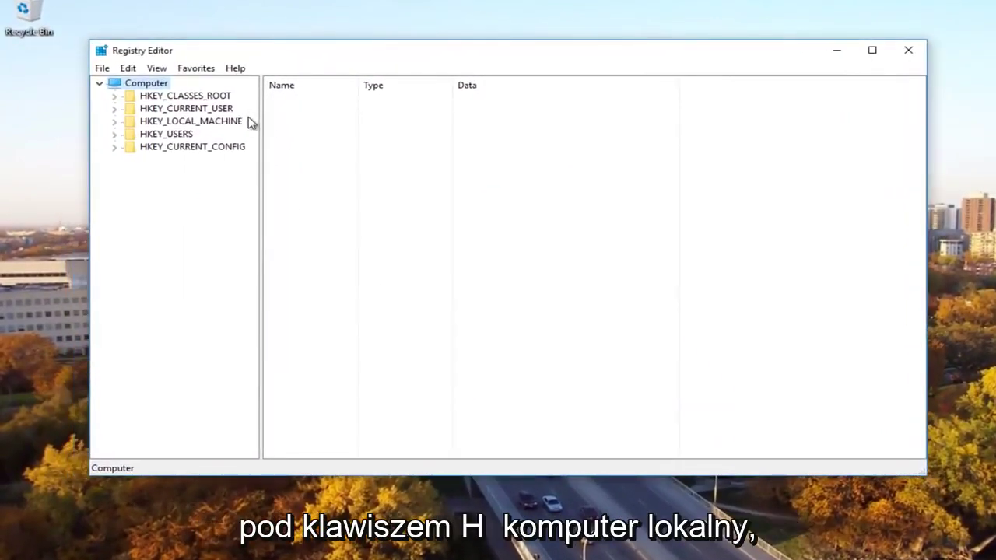
{"action": "left_click", "coordinate": [115, 122]}
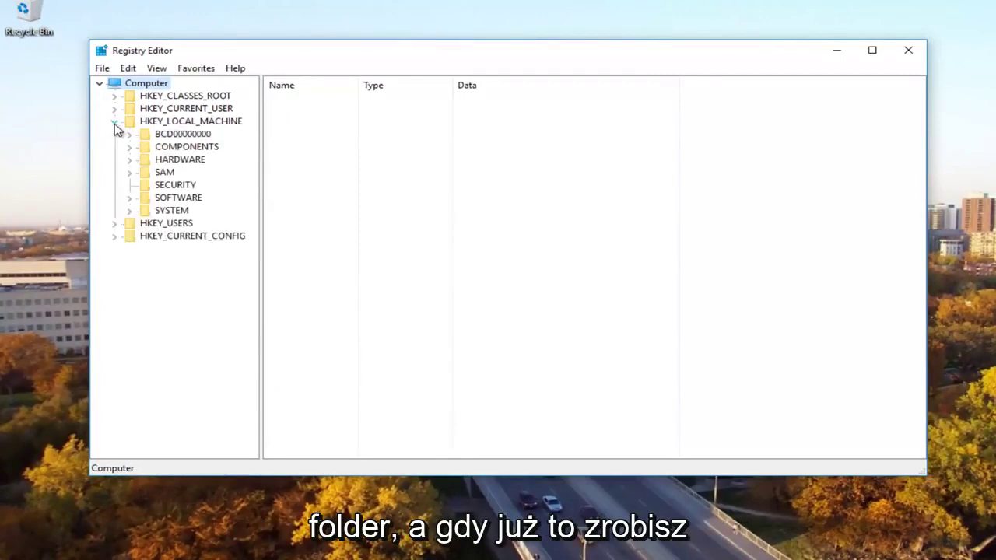
{"action": "left_click", "coordinate": [129, 198]}
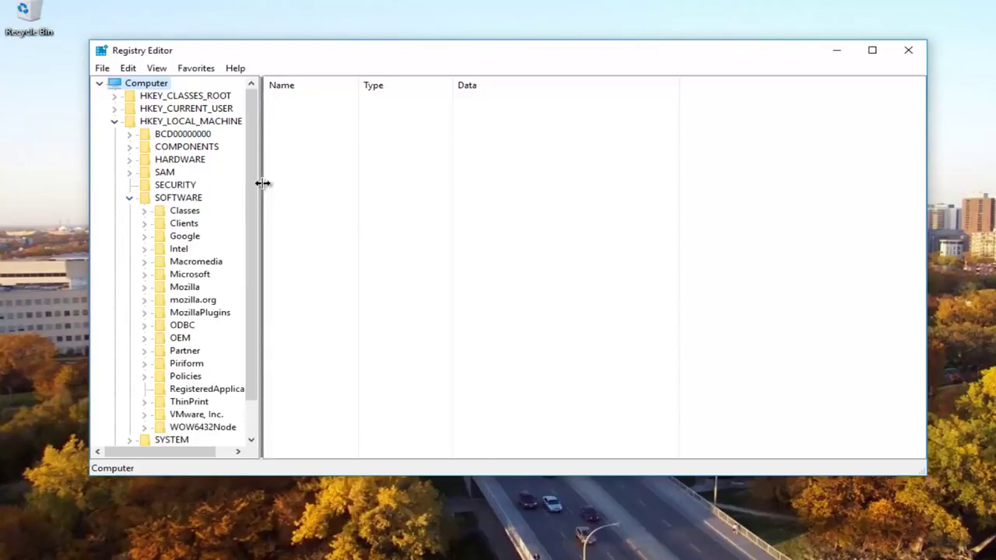
{"action": "left_click_drag", "start_coordinate": [264, 183], "coordinate": [315, 194]}
{"action": "left_click", "coordinate": [189, 274]}
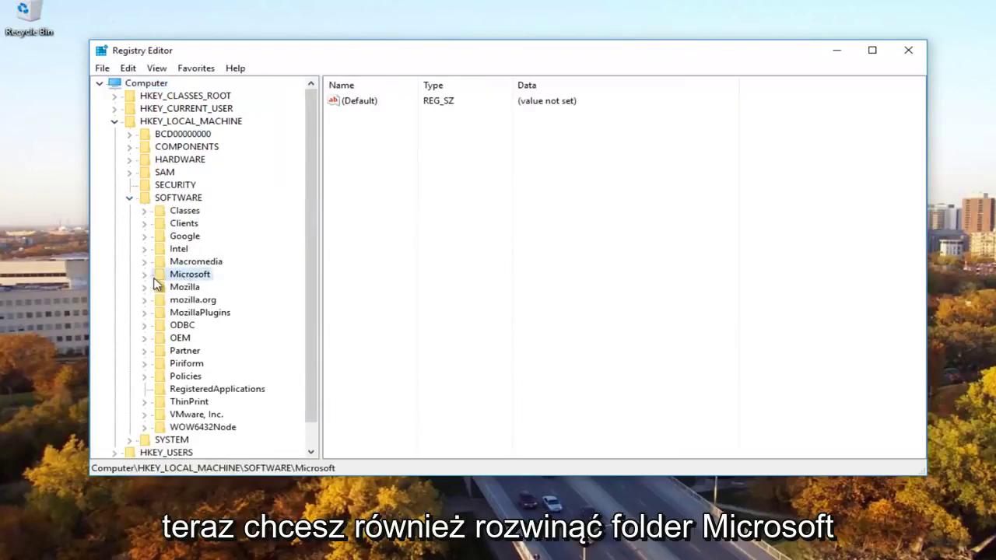
{"action": "left_click", "coordinate": [145, 274]}
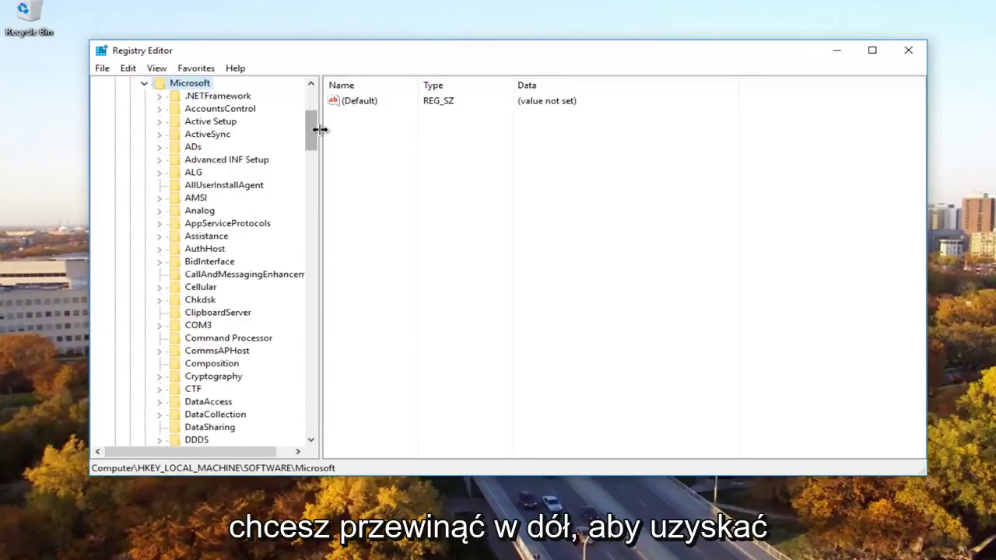
{"action": "mouse_move", "coordinate": [310, 134]}
{"action": "left_mouse_down"}
{"action": "mouse_move", "coordinate": [305, 247]}
{"action": "mouse_move", "coordinate": [306, 237]}
{"action": "left_mouse_up"}
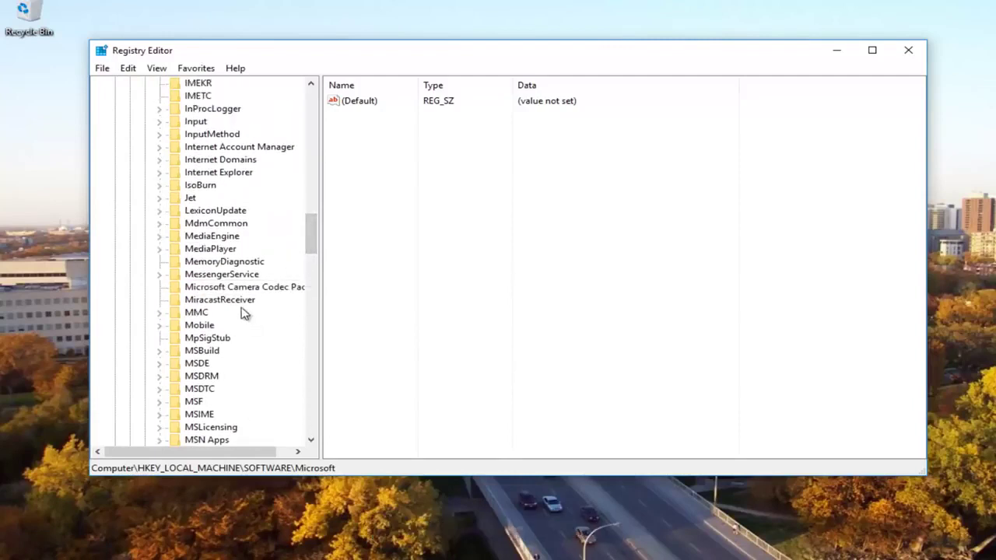
{"action": "scroll", "coordinate": [242, 303], "scroll_direction": "down", "scroll_amount": 3}
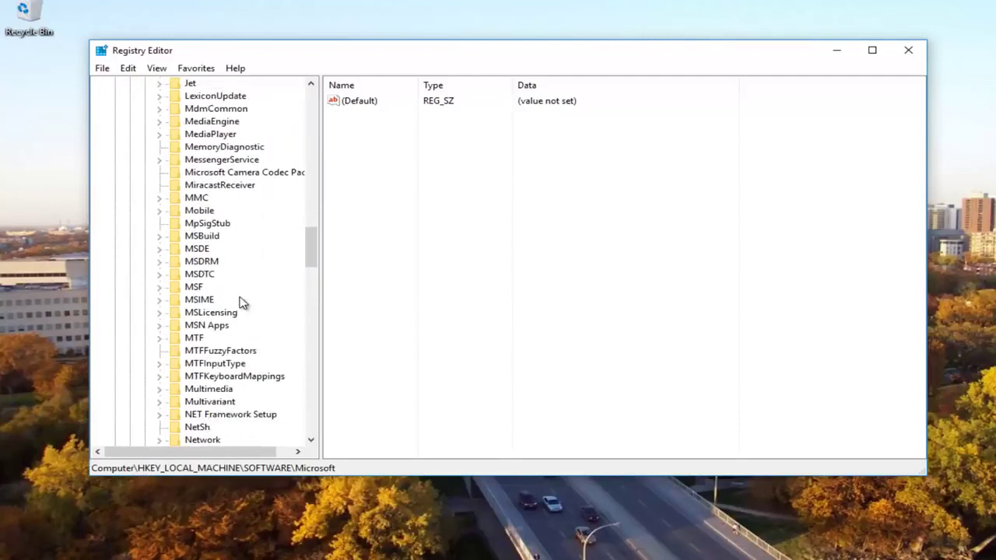
- Expand MSLicensing and inspect its HardwareID and Store subkeys, ending on HardwareID
{"action": "left_click", "coordinate": [208, 313]}
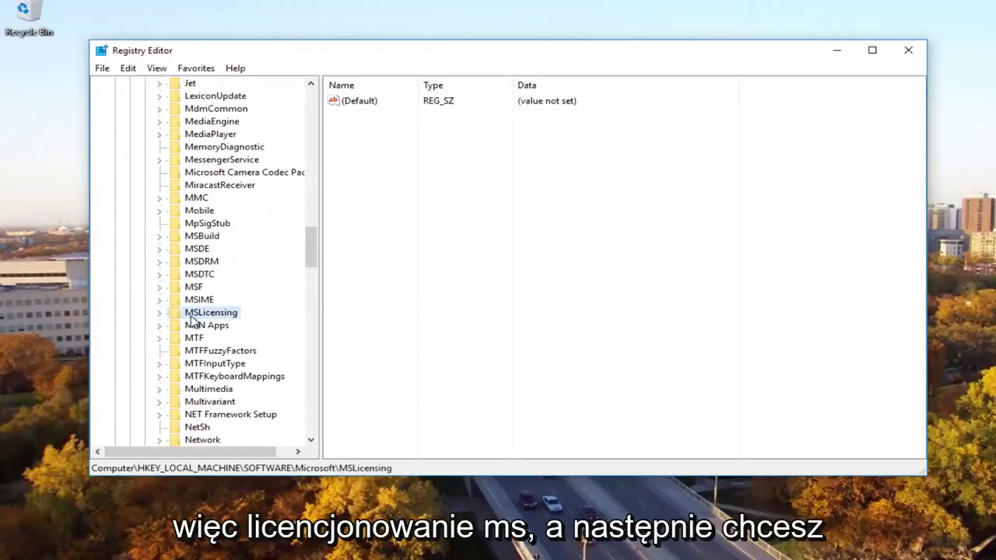
{"action": "left_click", "coordinate": [160, 313]}
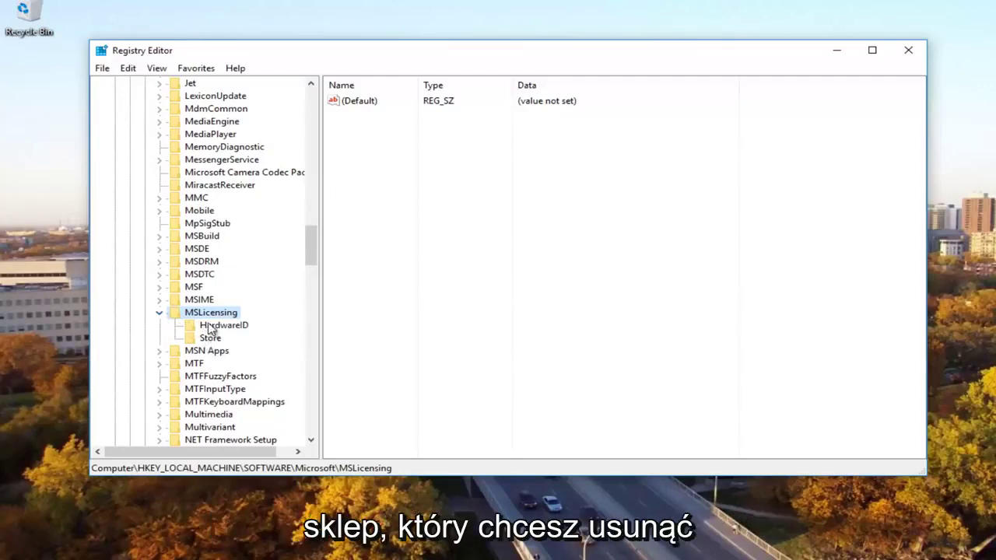
{"action": "left_click", "coordinate": [210, 326]}
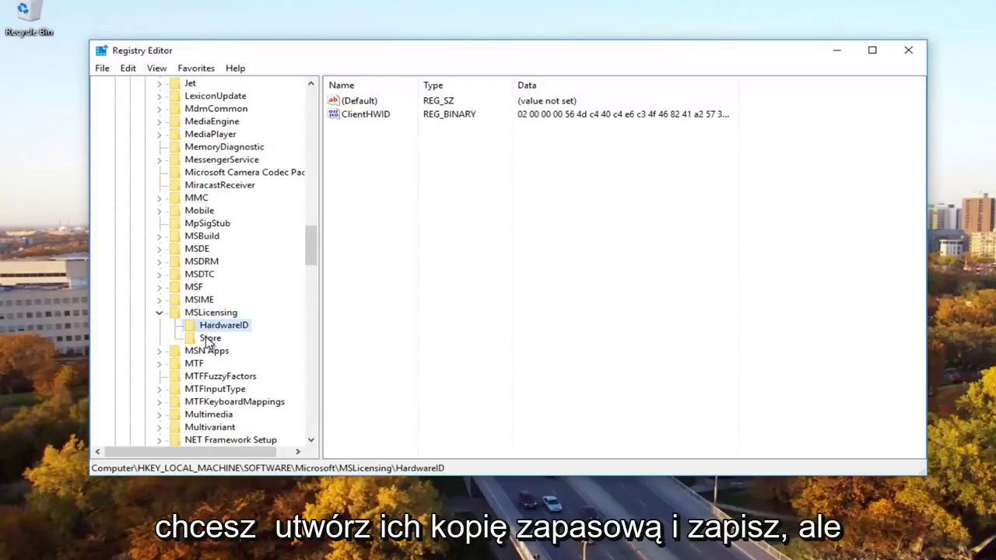
{"action": "left_click", "coordinate": [207, 338]}
{"action": "key", "text": "Left"}
{"action": "key", "text": "Down"}
{"action": "key", "text": "Down"}
{"action": "key", "text": "Up"}
{"action": "key", "text": "Down"}
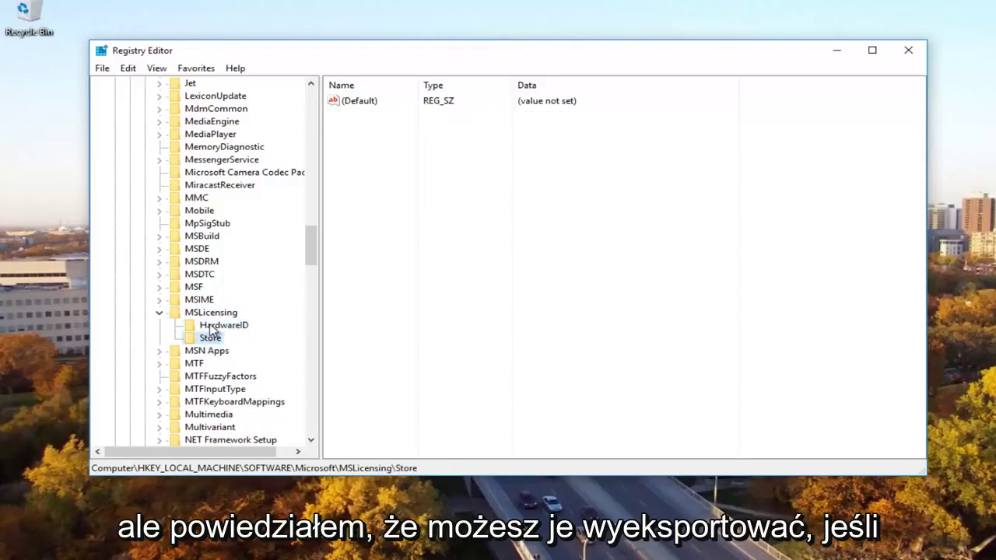
{"action": "key", "text": "Up"}
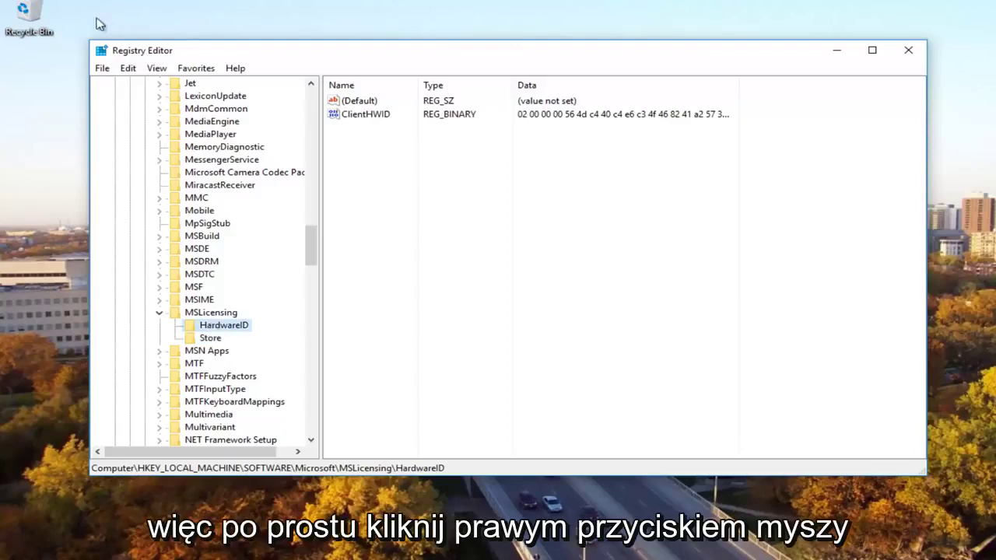
{"action": "right_click", "coordinate": [211, 327]}
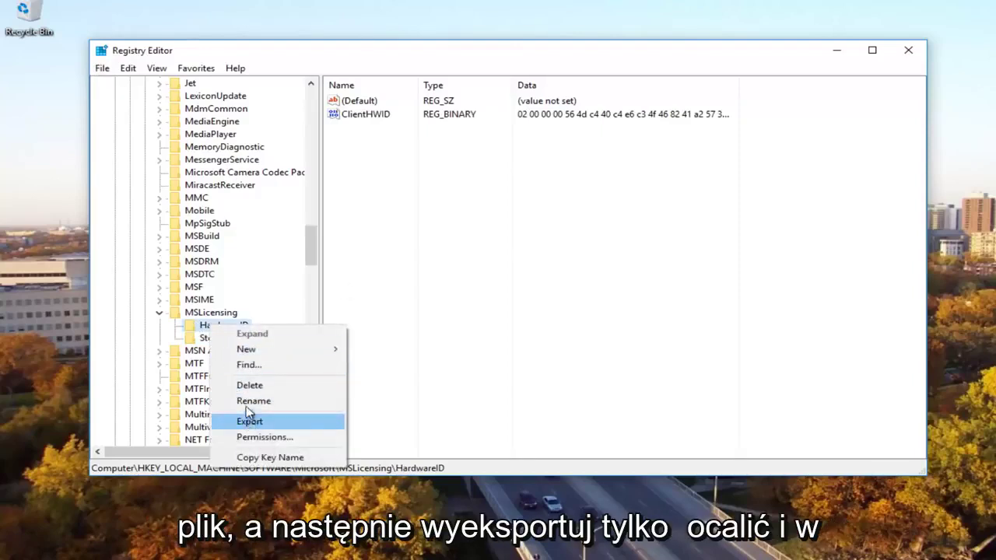
{"action": "left_click", "coordinate": [195, 325]}
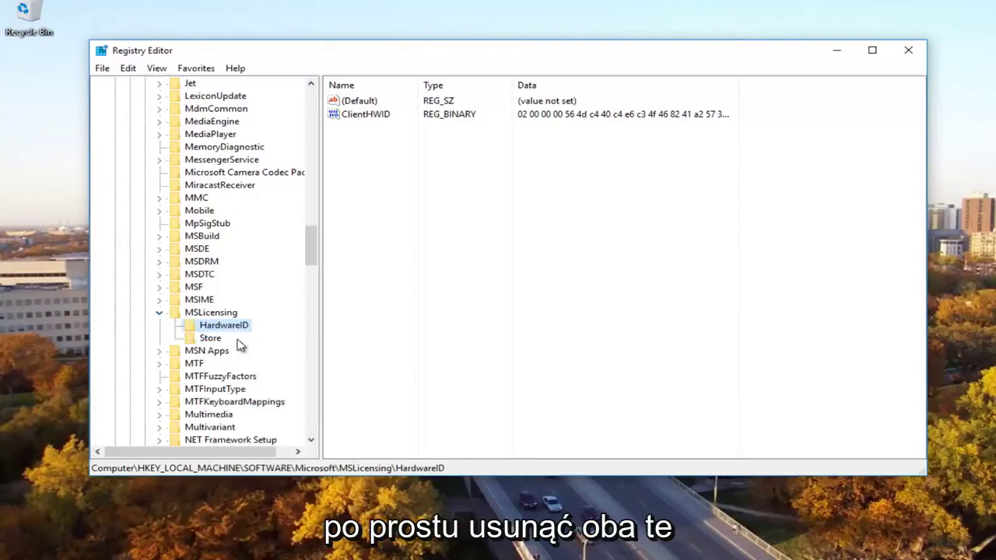
- Delete the HardwareID and Store keys under MSLicensing, confirming each deletion
{"action": "key", "text": "Delete"}
{"action": "left_click", "coordinate": [659, 296]}
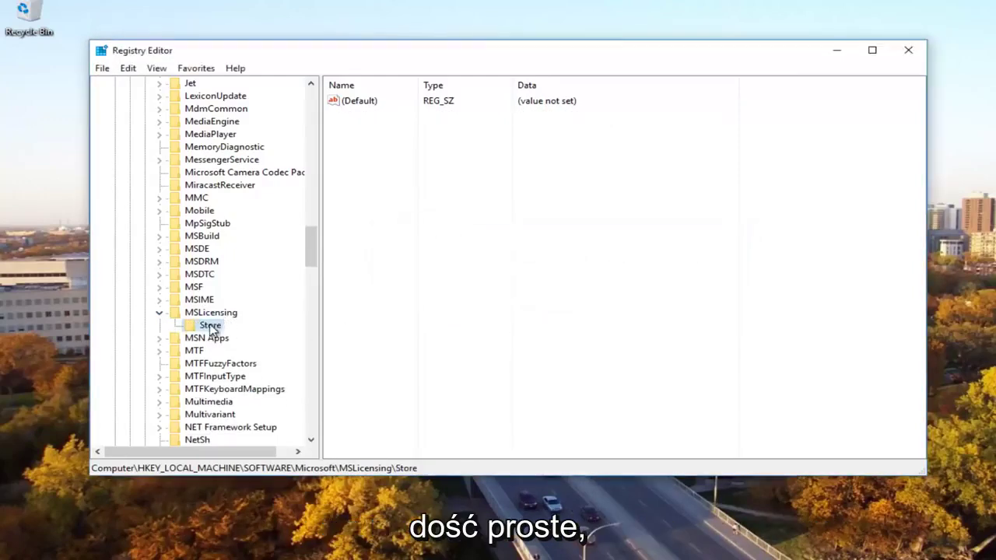
{"action": "key", "text": "Delete"}
{"action": "left_click", "coordinate": [645, 296]}
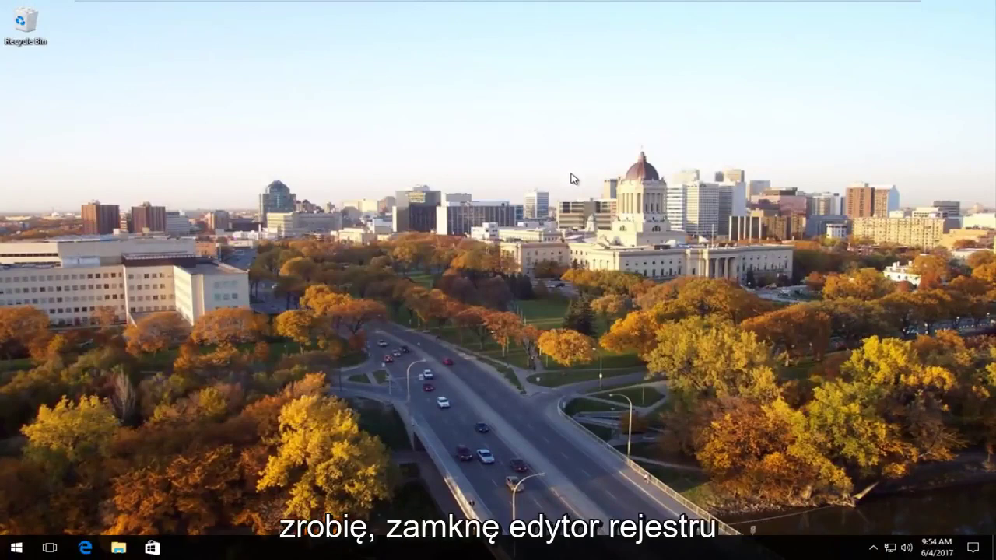
- Search 'network' from Start to reopen Network and Sharing Center, showing Network 2 on Ethernet0
{"action": "key", "text": "super+s"}
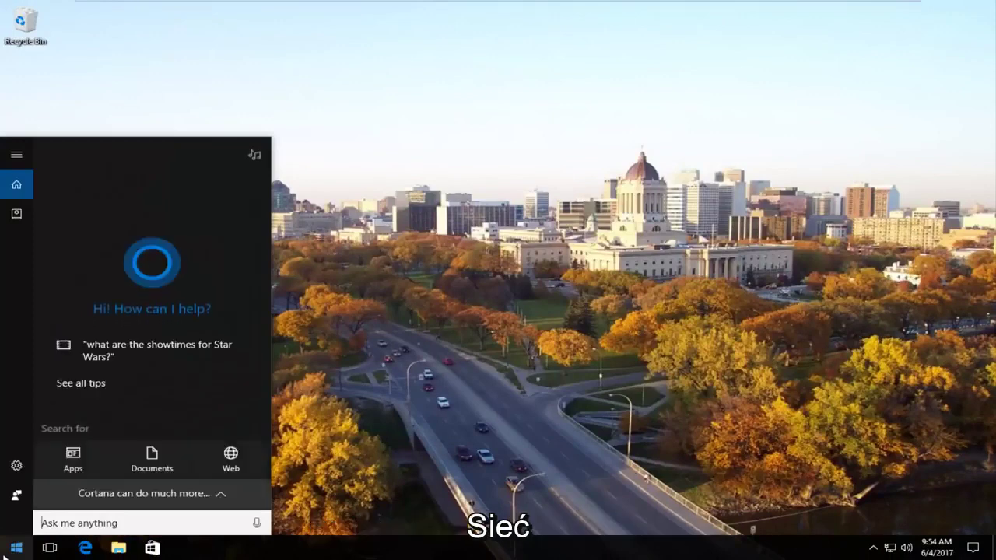
{"action": "type", "text": "nwe"}
{"action": "key", "text": "BackSpace"}
{"action": "key", "text": "BackSpace"}
{"action": "type", "text": "e"}
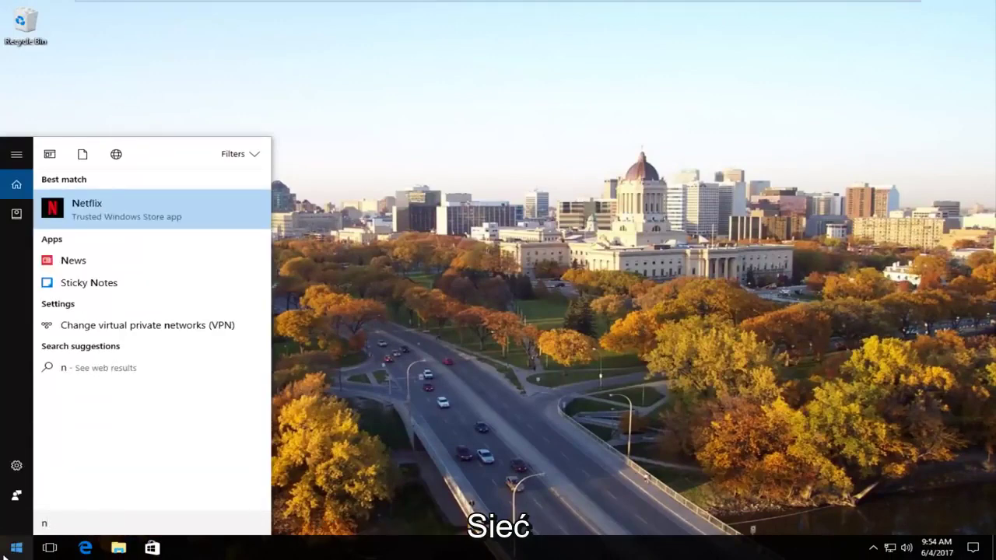
{"action": "type", "text": "twork"}
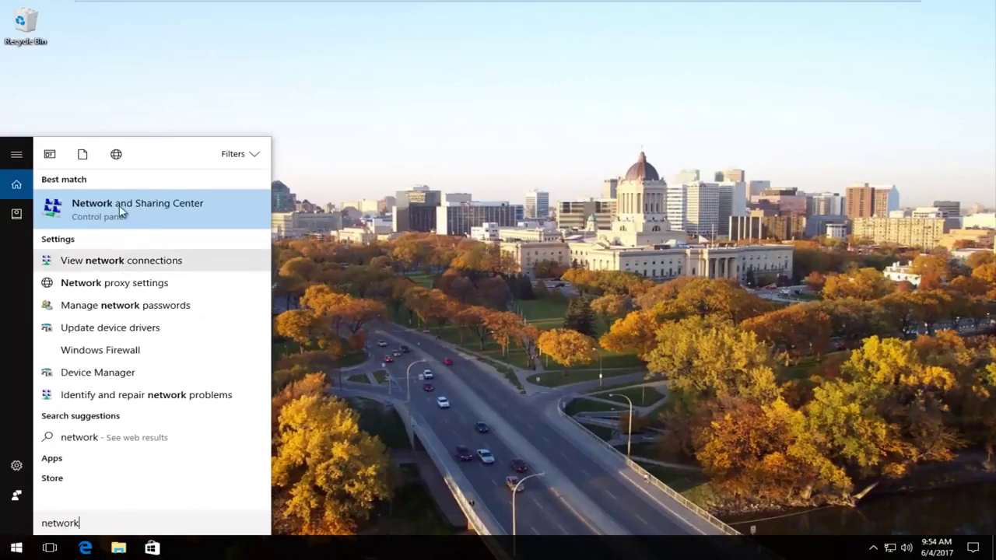
{"action": "left_click", "coordinate": [119, 208]}
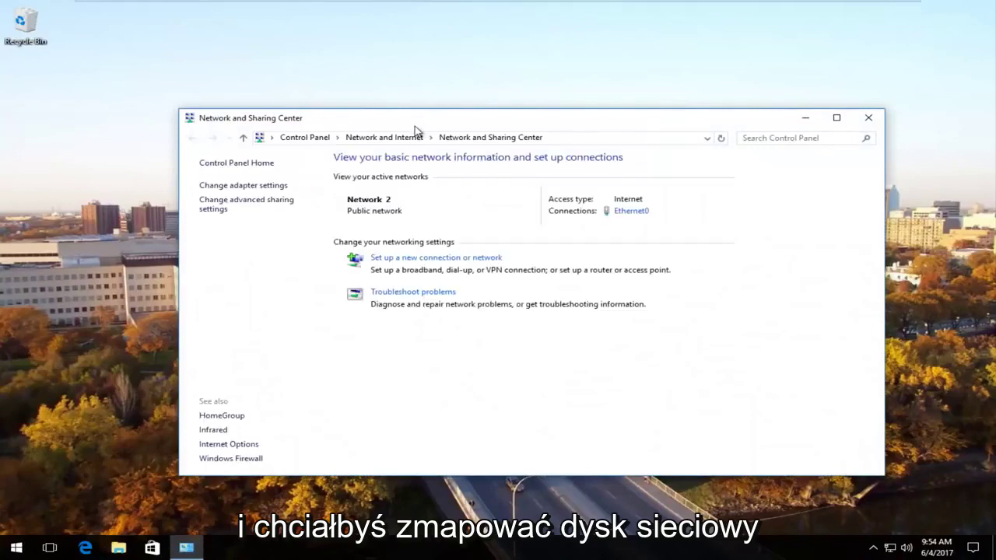
{"action": "left_click_drag", "start_coordinate": [424, 121], "coordinate": [413, 101]}
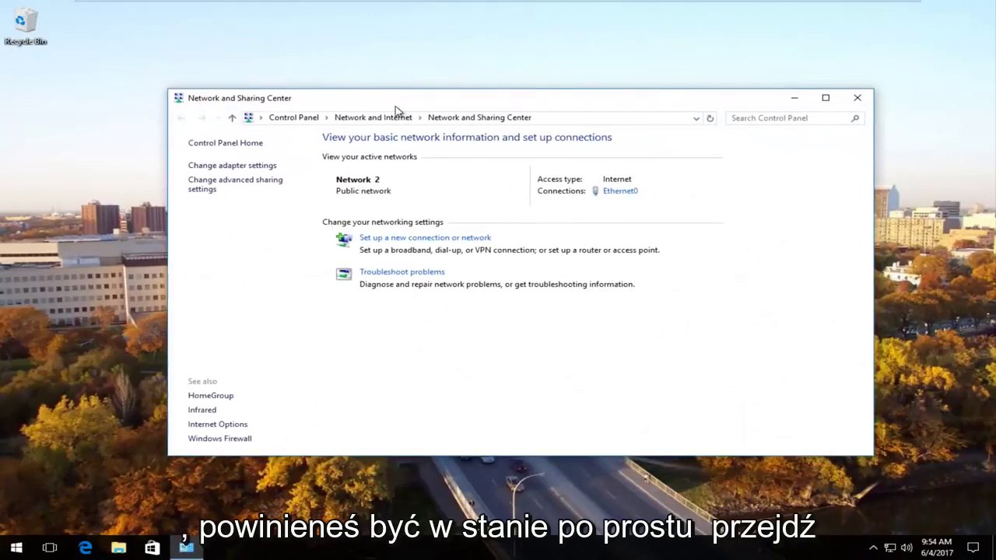